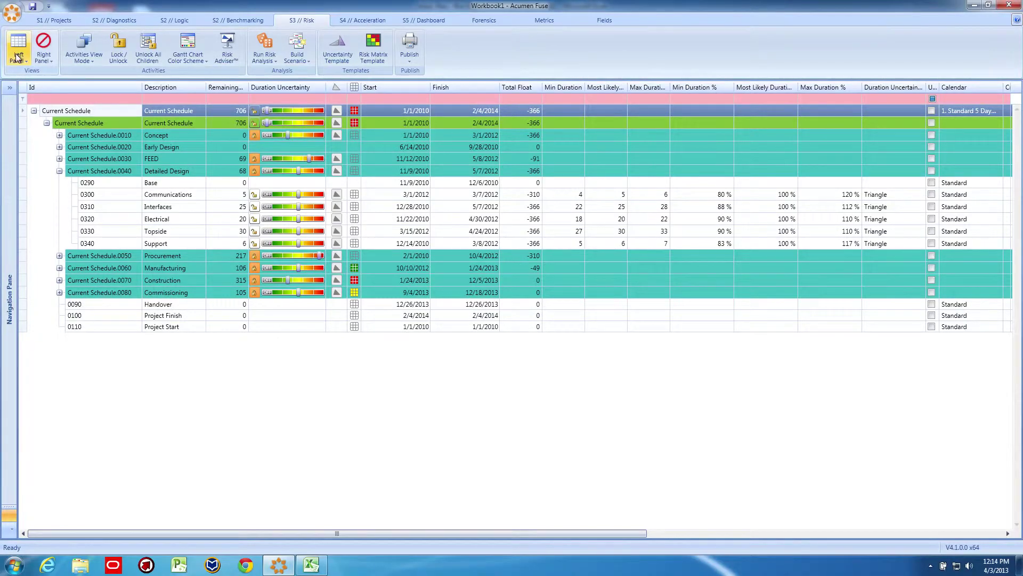
Add a new risk event R2 in the Risk Register and make it a Calendar Event
{"action": "left_click", "coordinate": [18, 59]}
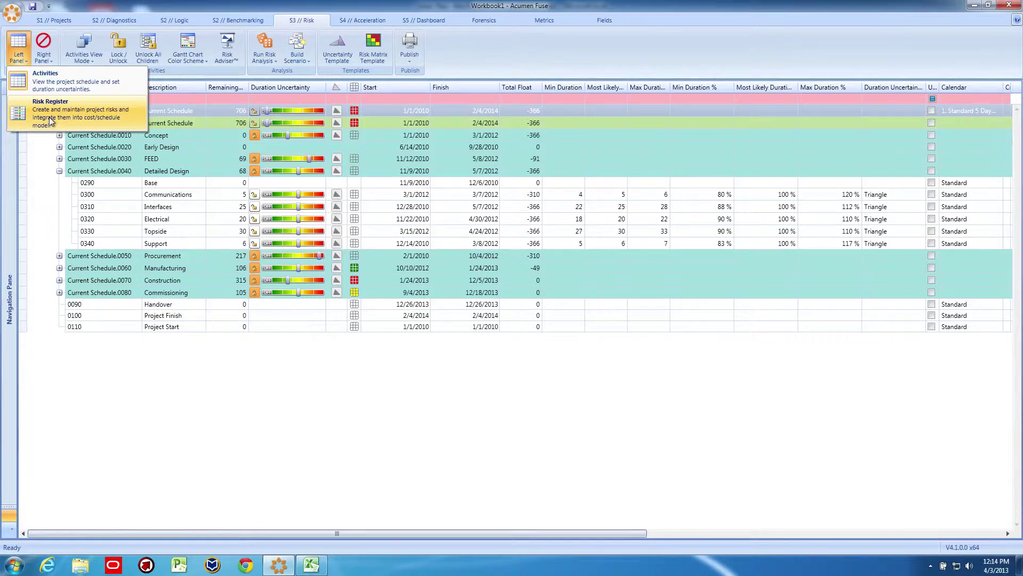
{"action": "left_click", "coordinate": [52, 121]}
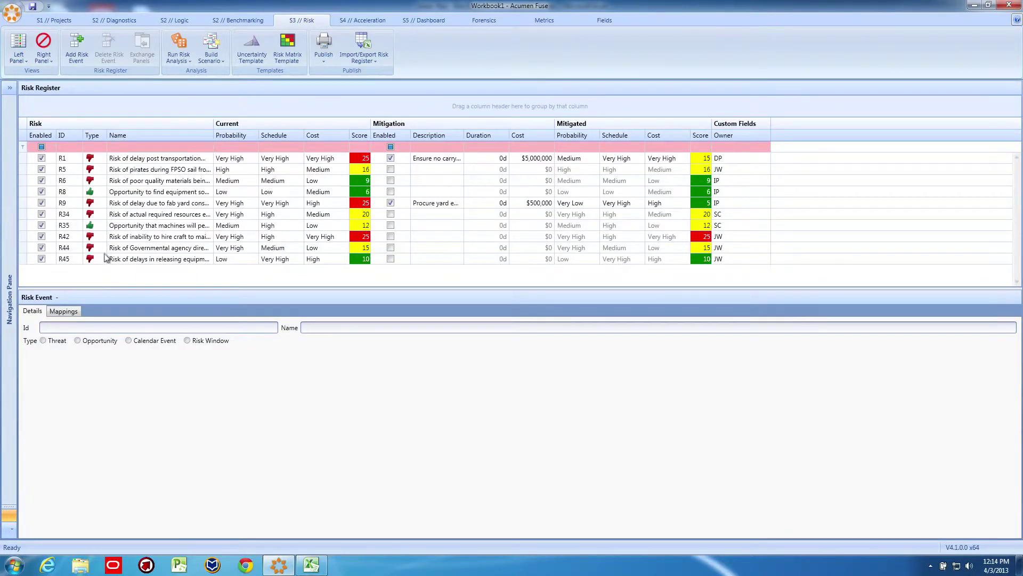
{"action": "left_click", "coordinate": [77, 45]}
{"action": "left_click", "coordinate": [103, 270]}
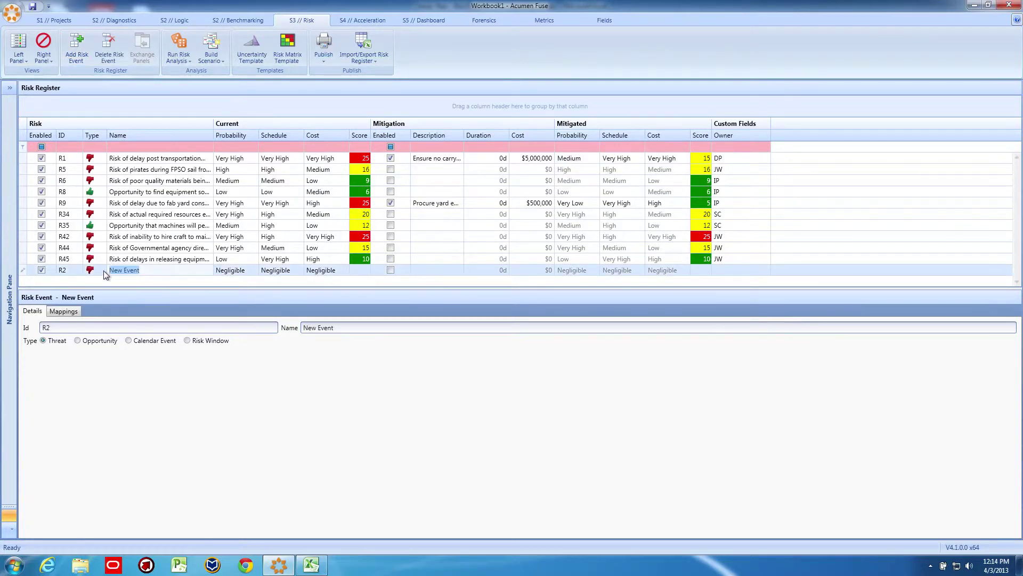
{"action": "left_click", "coordinate": [103, 271]}
{"action": "left_click", "coordinate": [120, 325]}
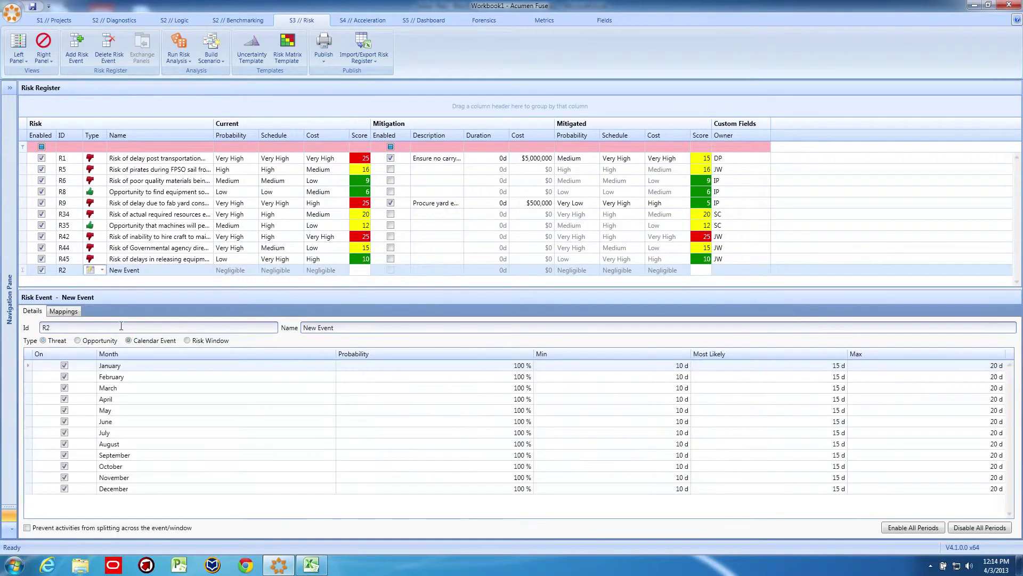
Name the event Blizzard and disable all twelve monthly periods
{"action": "left_click_drag", "start_coordinate": [356, 327], "coordinate": [302, 328]}
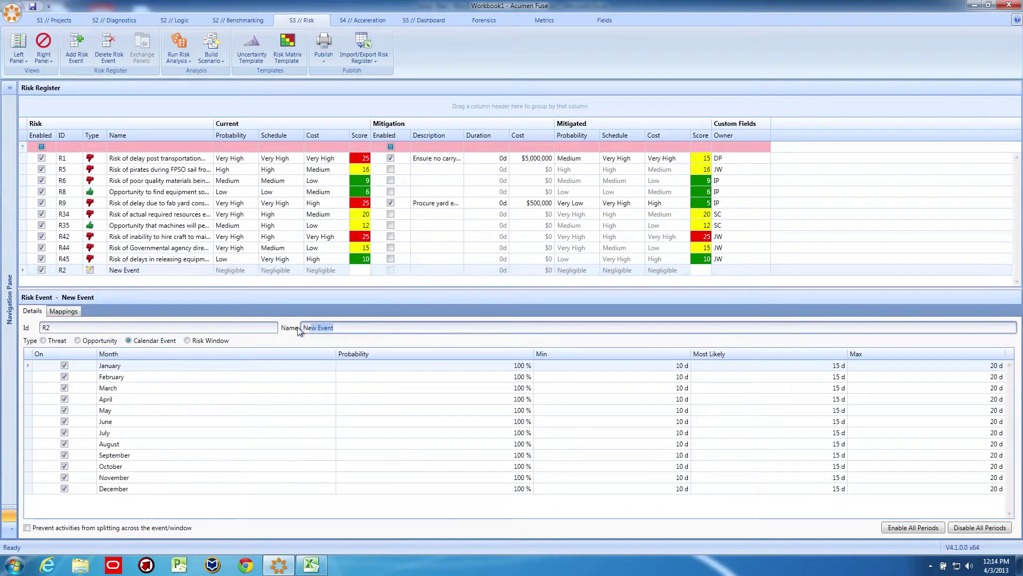
{"action": "type", "text": "/B"}
{"action": "type", "text": "Blizzard"}
{"action": "left_click", "coordinate": [958, 529]}
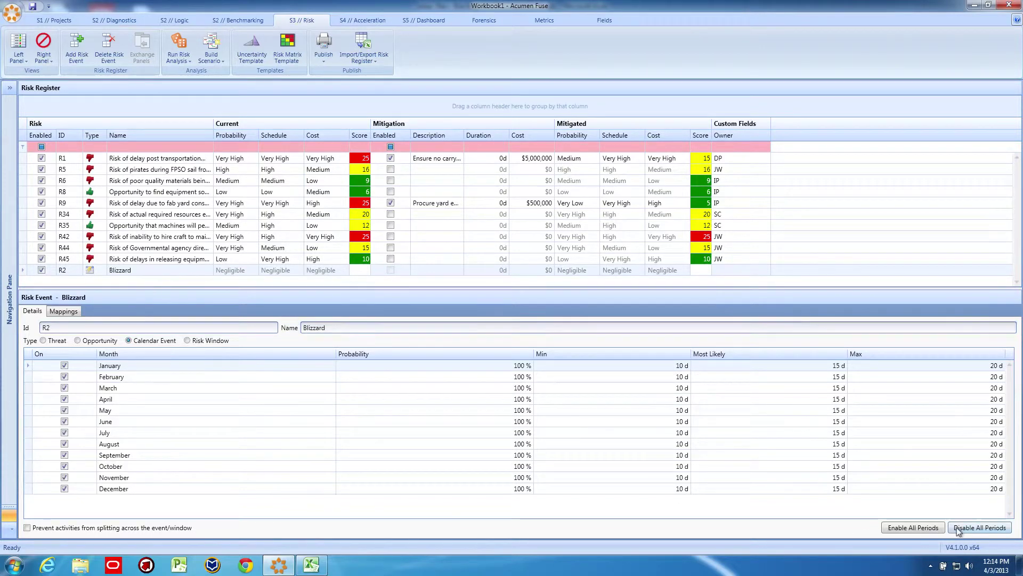
{"action": "left_click", "coordinate": [957, 529]}
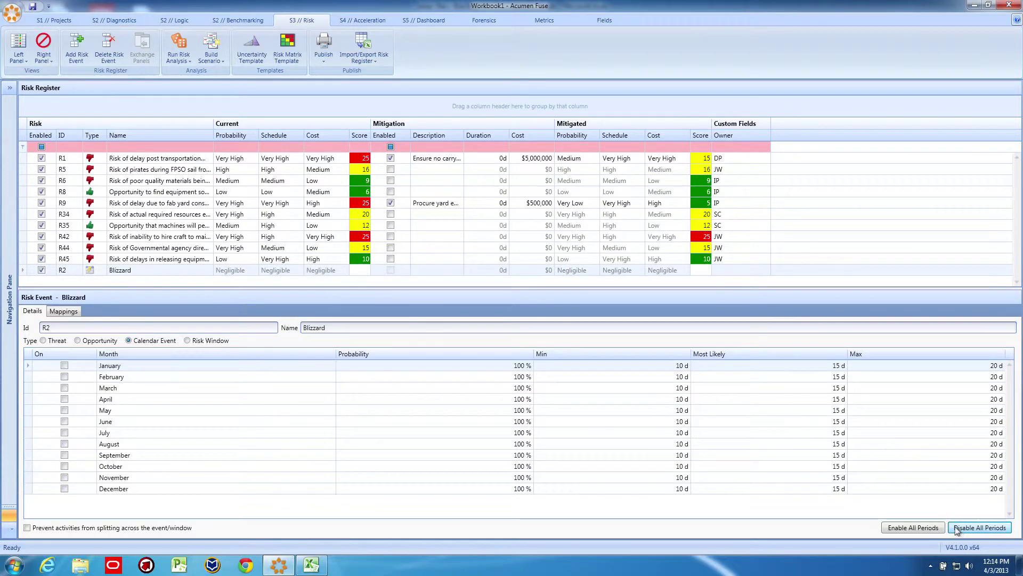
Enable Blizzard for January, February and December, with January's probability at 75%
{"action": "left_click", "coordinate": [64, 366]}
{"action": "left_click", "coordinate": [64, 376]}
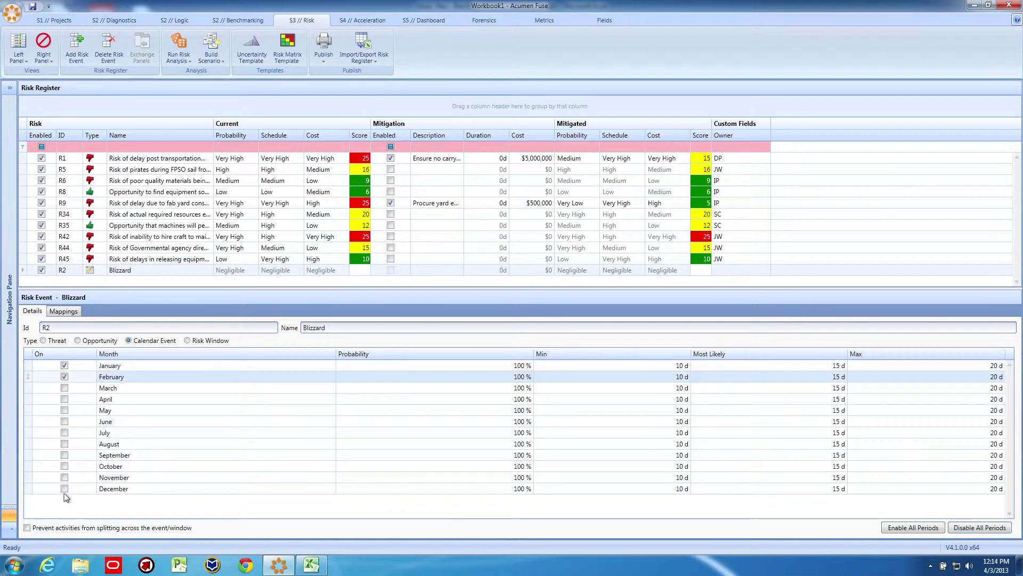
{"action": "left_click", "coordinate": [65, 489]}
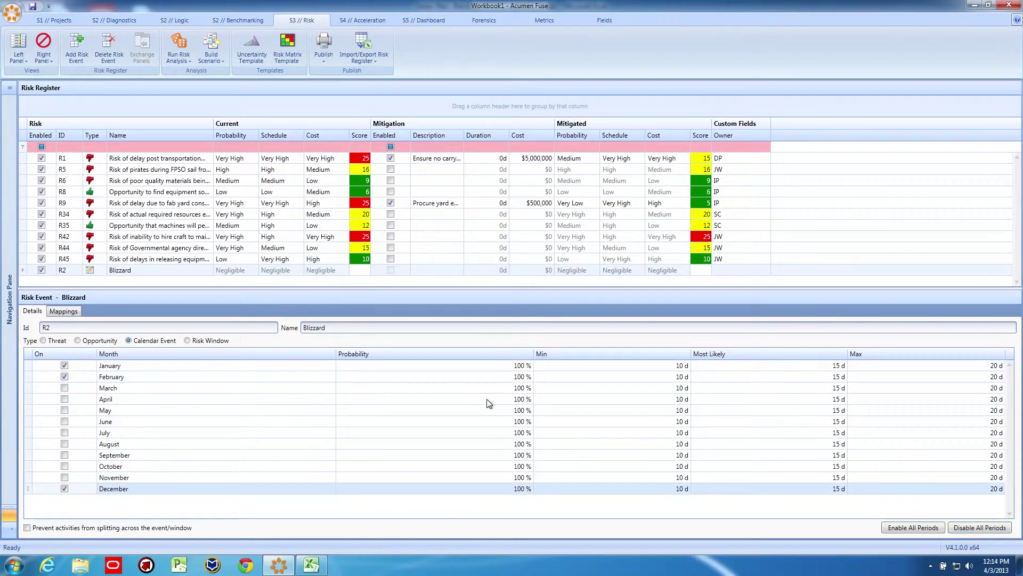
{"action": "left_click", "coordinate": [511, 365]}
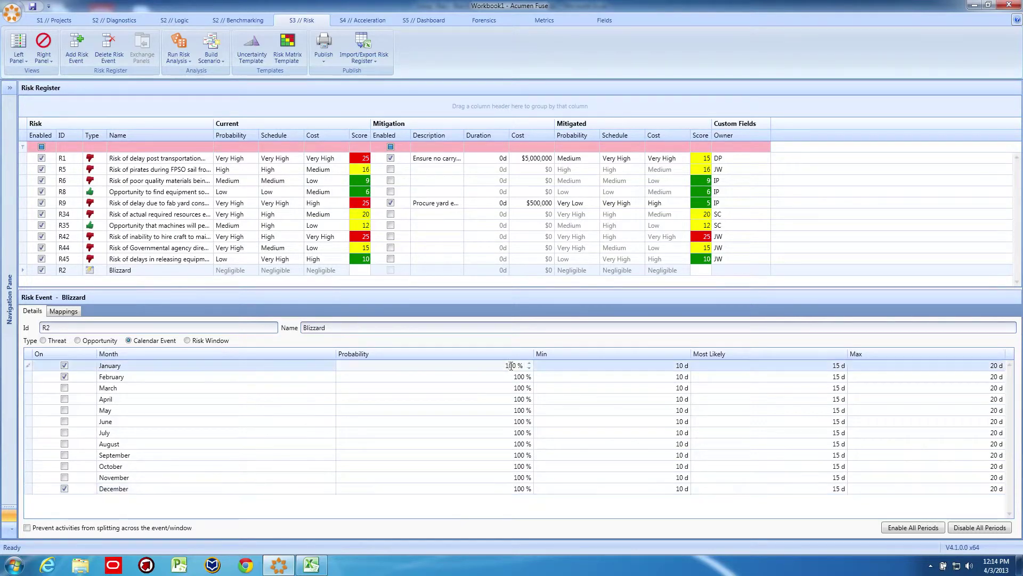
{"action": "left_click_drag", "start_coordinate": [505, 365], "coordinate": [520, 367]}
{"action": "type", "text": "75"}
Set February's and December's probabilities to 50%
{"action": "left_click", "coordinate": [513, 378]}
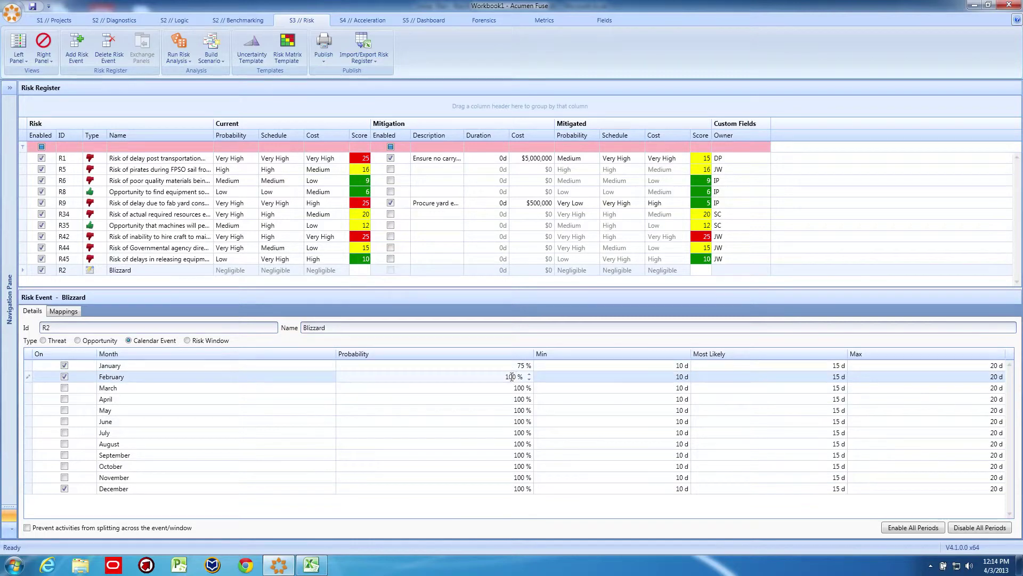
{"action": "left_click_drag", "start_coordinate": [506, 377], "coordinate": [520, 378]}
{"action": "type", "text": "50"}
{"action": "left_click", "coordinate": [514, 489]}
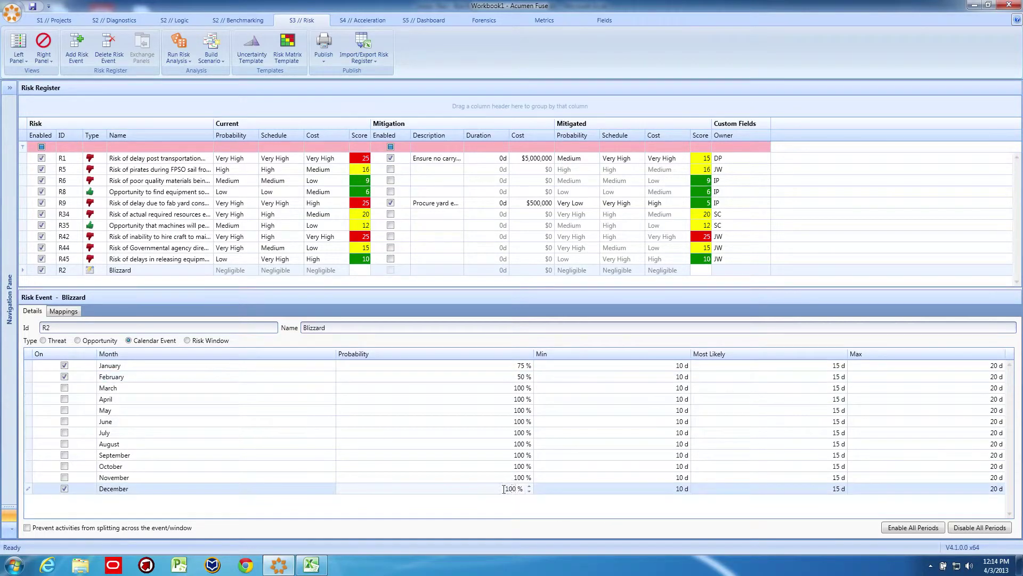
{"action": "left_click_drag", "start_coordinate": [505, 488], "coordinate": [520, 489]}
{"action": "type", "text": "50"}
{"action": "left_click", "coordinate": [647, 367]}
Prevent activities from splitting across the Blizzard event
{"action": "left_click", "coordinate": [797, 367]}
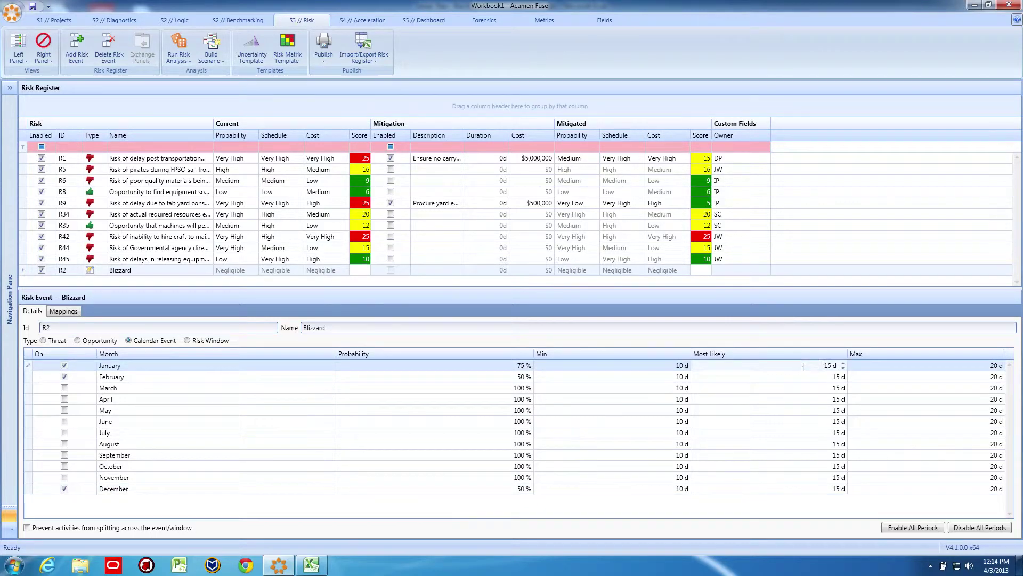
{"action": "left_click", "coordinate": [921, 367]}
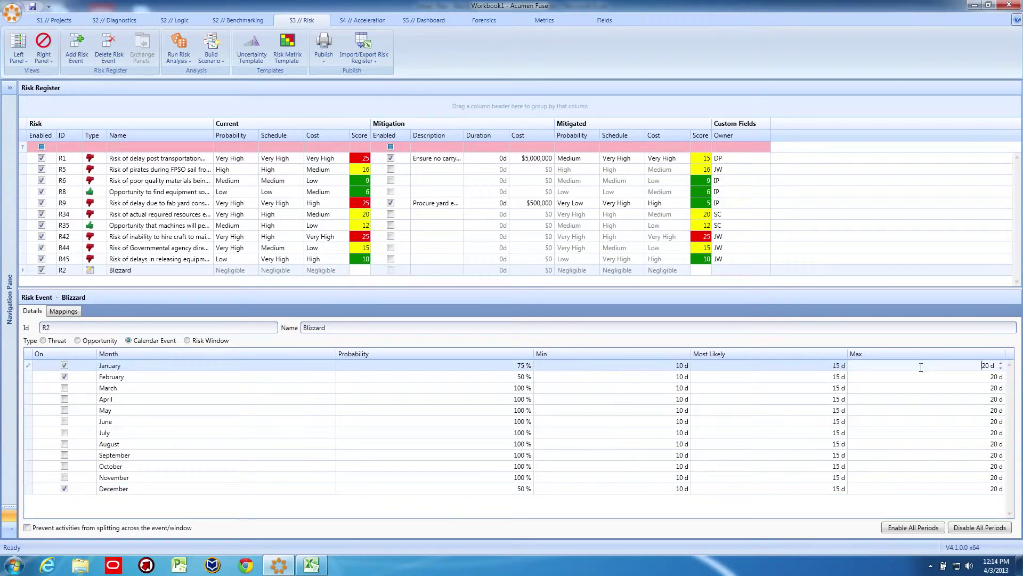
{"action": "left_click", "coordinate": [27, 528]}
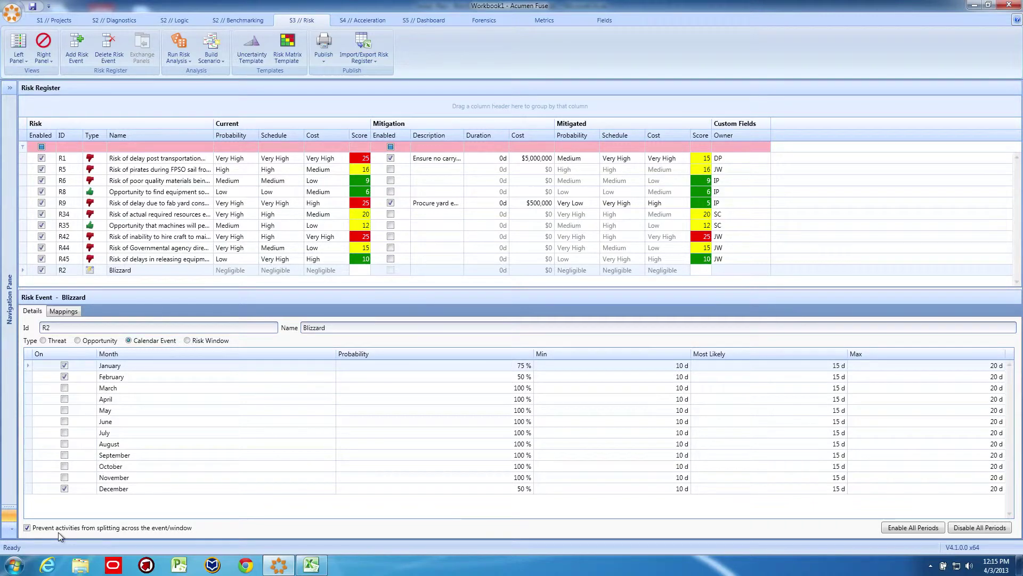
{"action": "left_click", "coordinate": [22, 62]}
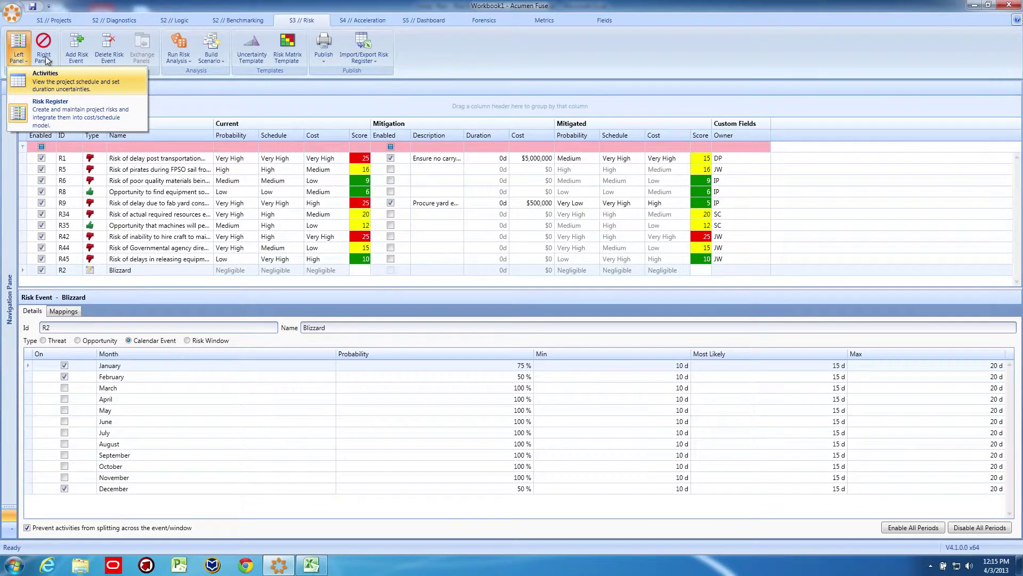
Show Activities on the left with the Risk Register beside it, and expand the schedule
{"action": "left_click", "coordinate": [48, 80]}
{"action": "left_click", "coordinate": [44, 53]}
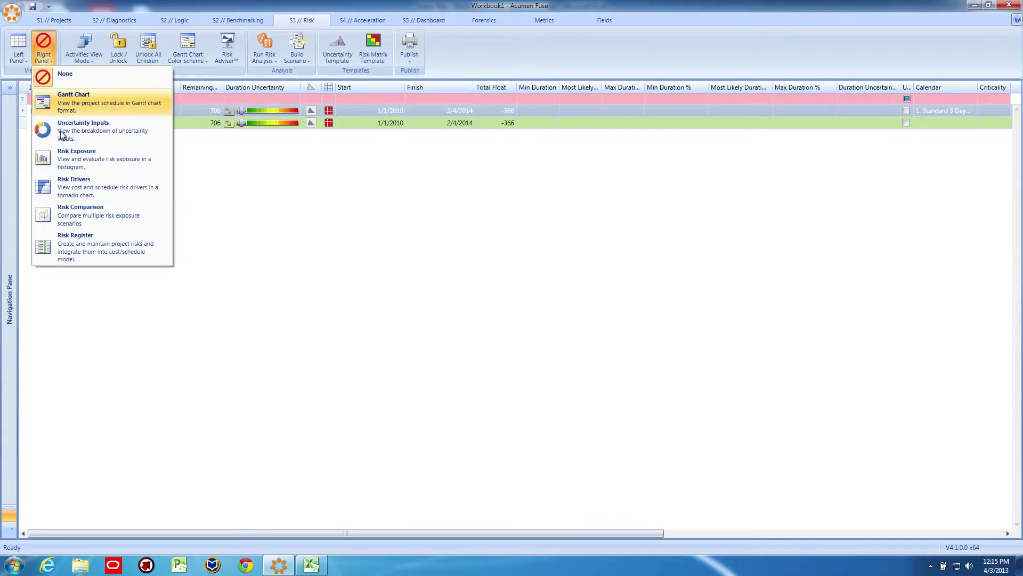
{"action": "left_click", "coordinate": [77, 248]}
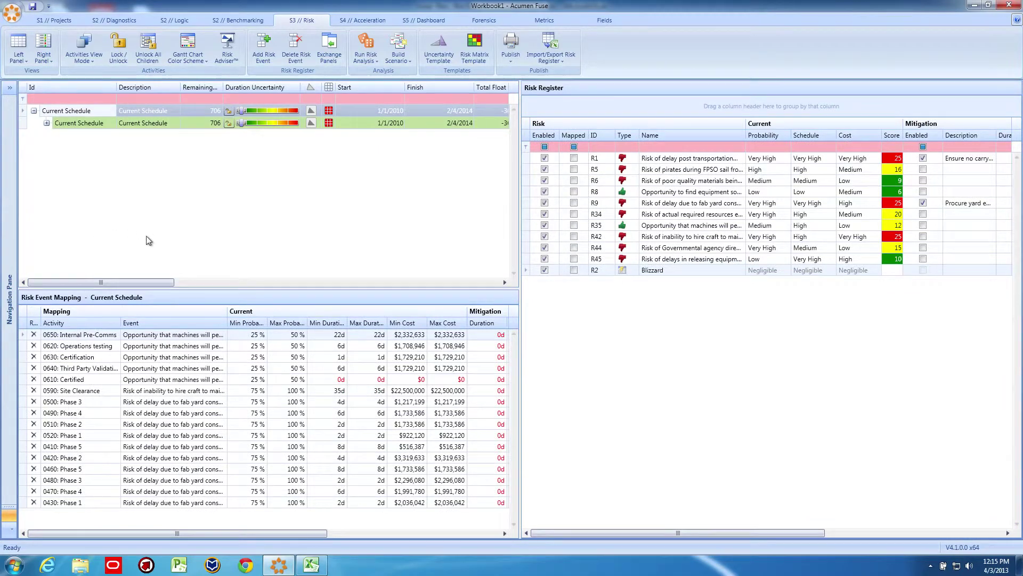
{"action": "left_click", "coordinate": [47, 123]}
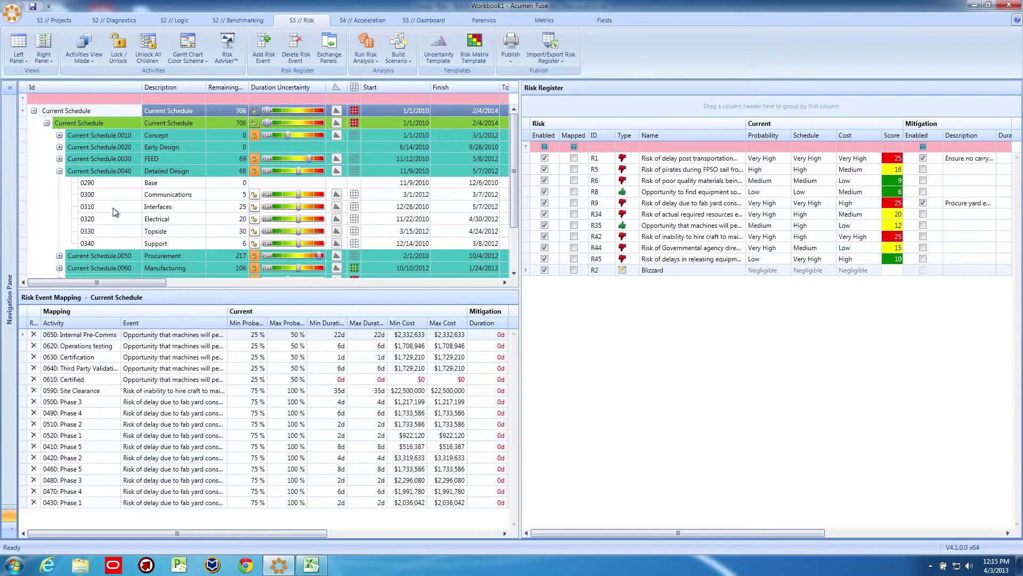
Map Blizzard to the Interfaces activity and the Construction activities
{"action": "left_click", "coordinate": [574, 270]}
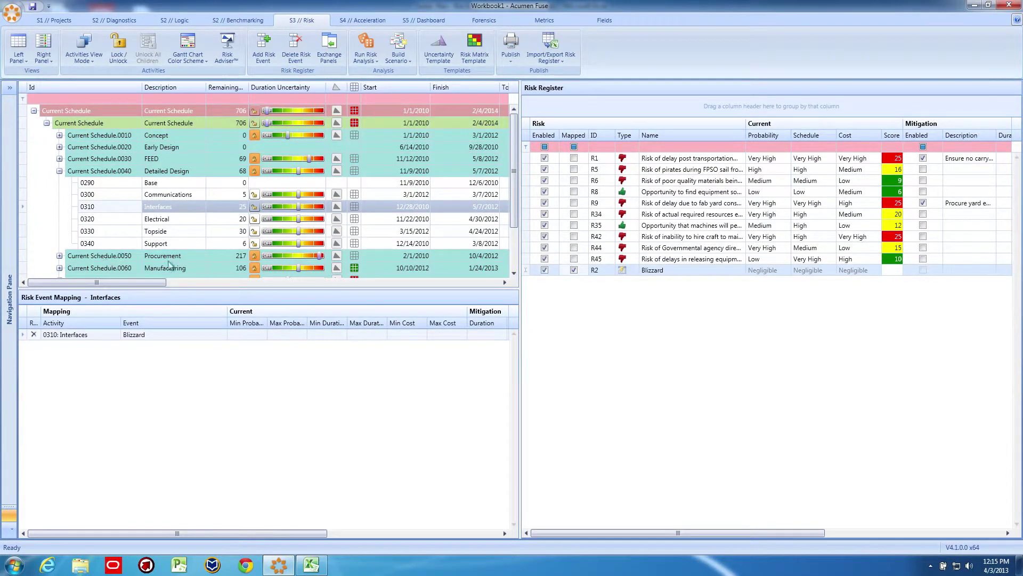
{"action": "scroll", "coordinate": [504, 269], "scroll_direction": "down", "scroll_amount": 1}
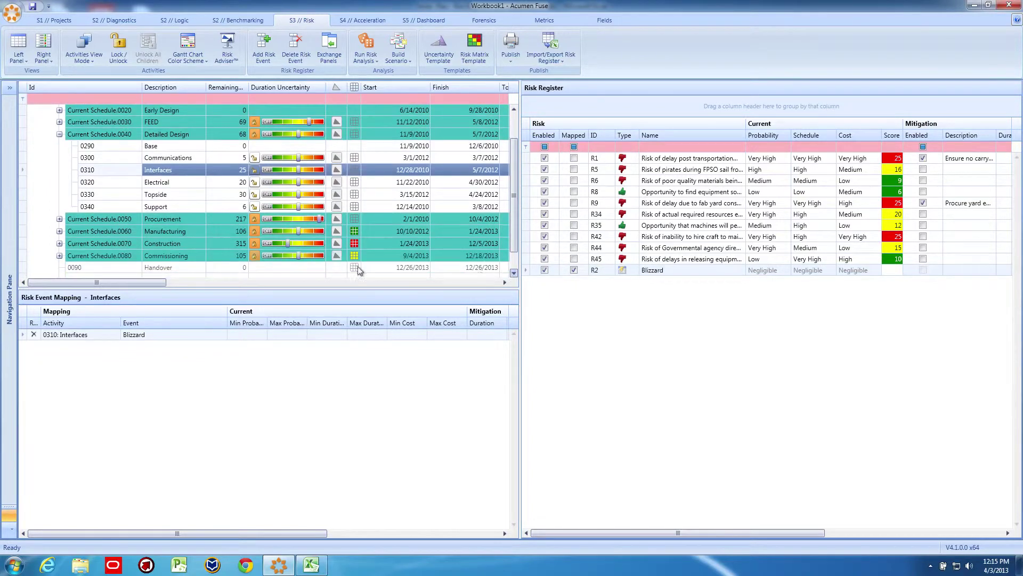
{"action": "left_click", "coordinate": [124, 249]}
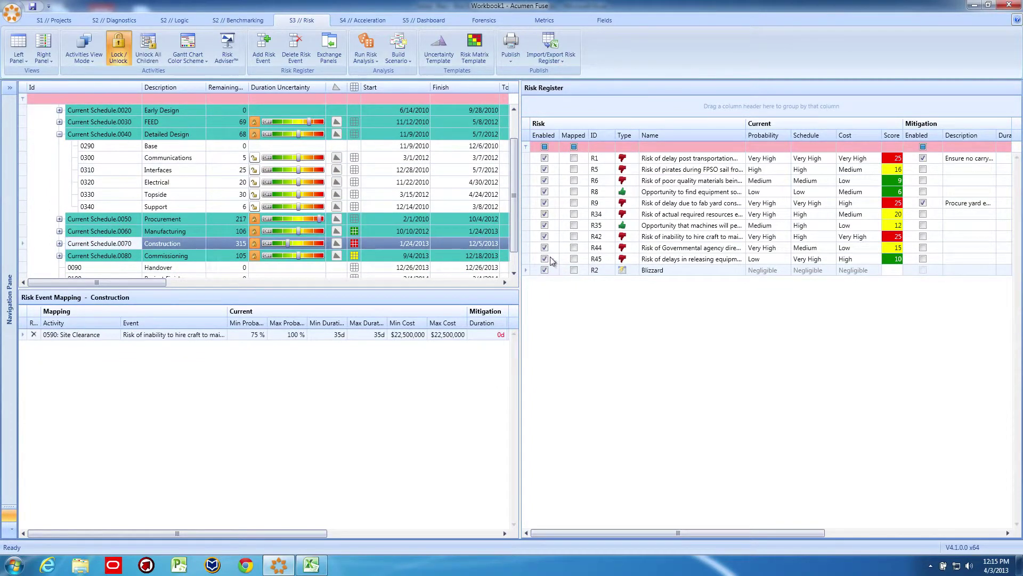
{"action": "left_click", "coordinate": [574, 271]}
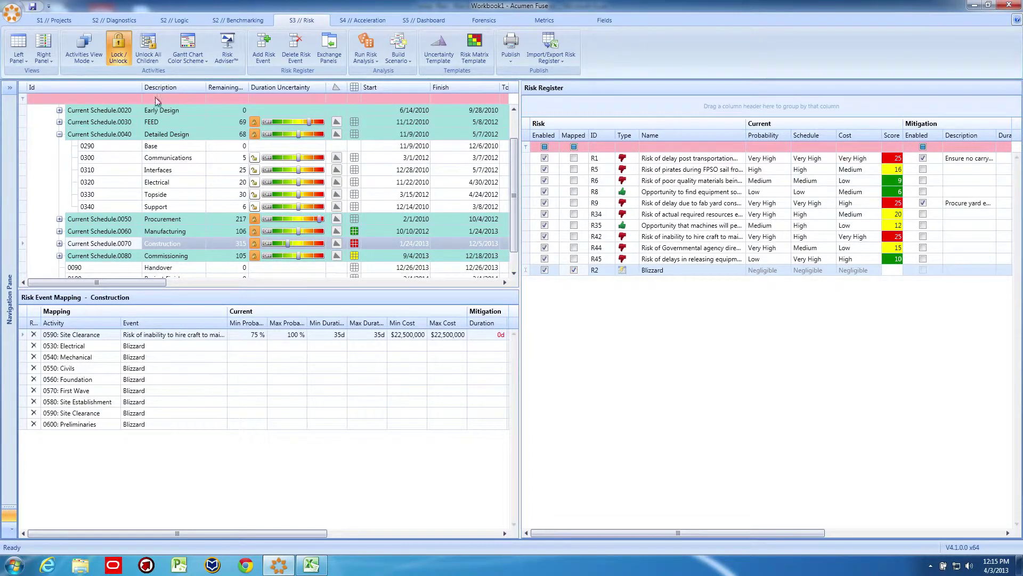
Remove the side panel and switch the main view to the Risk Register
{"action": "left_click", "coordinate": [43, 57]}
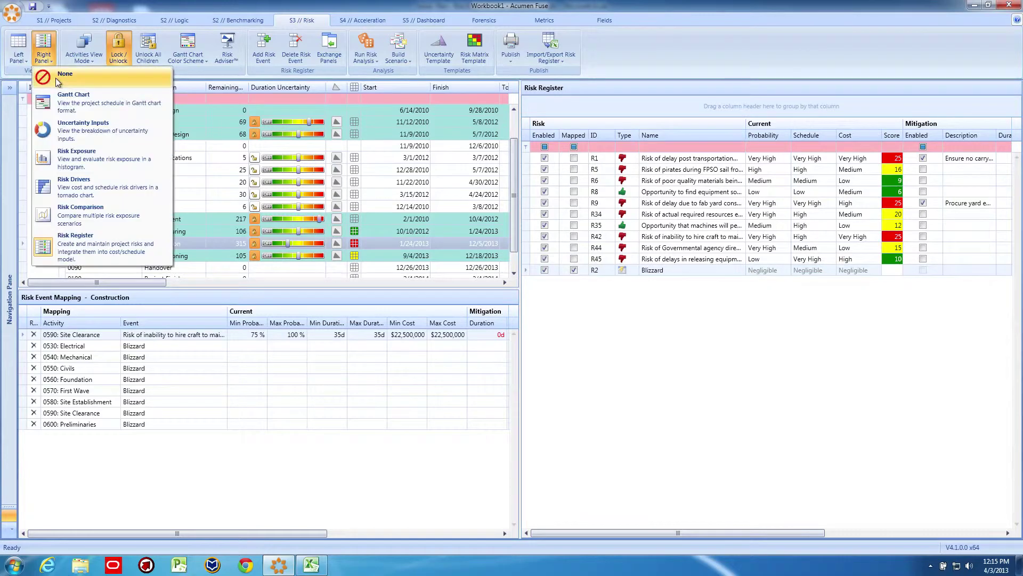
{"action": "key", "text": "Return"}
{"action": "left_click", "coordinate": [19, 53]}
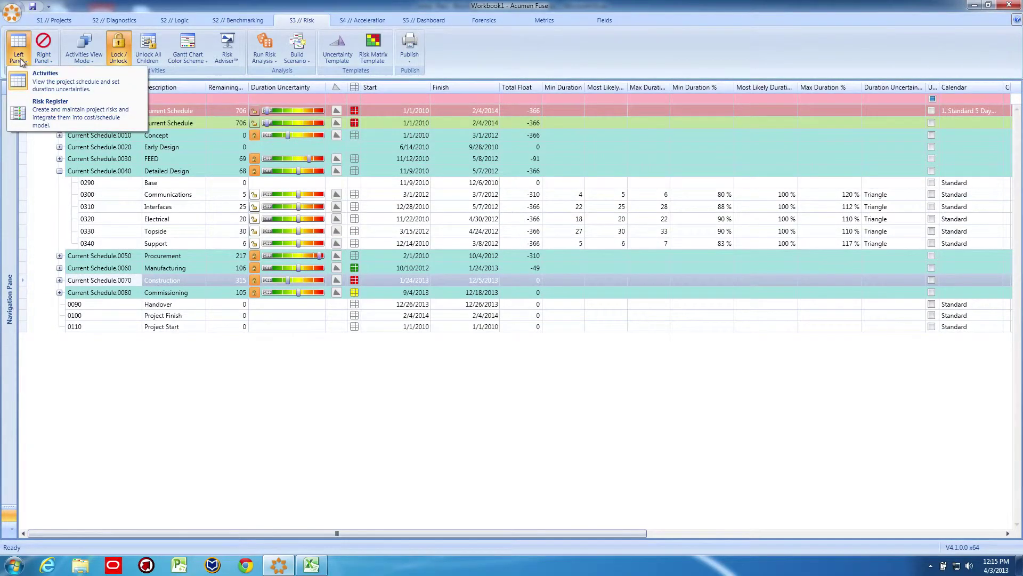
{"action": "left_click", "coordinate": [48, 113]}
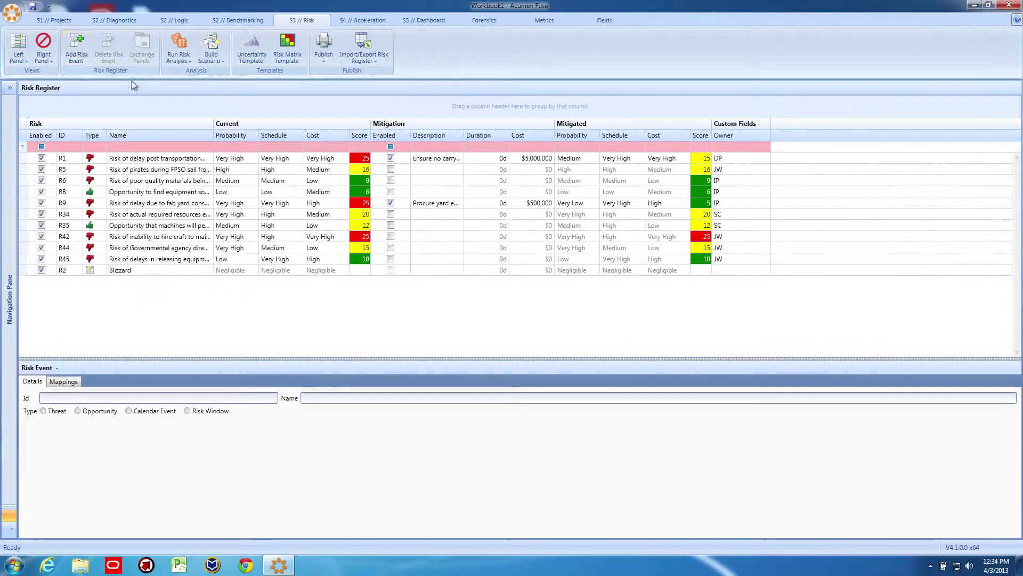
Add risk event R3 as a Risk Window named Hurricane
{"action": "left_click", "coordinate": [80, 52]}
{"action": "left_click", "coordinate": [104, 283]}
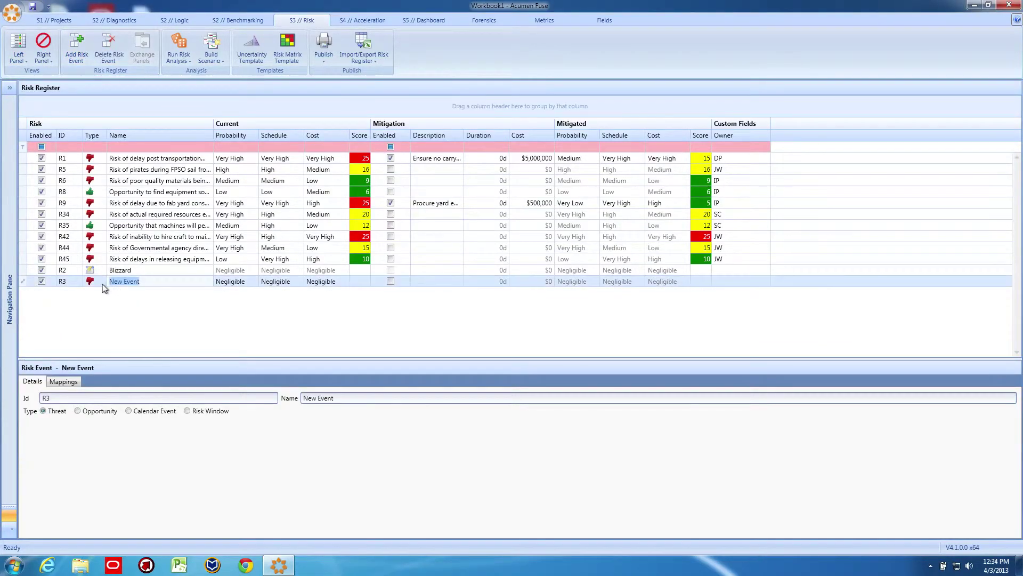
{"action": "left_click", "coordinate": [104, 283]}
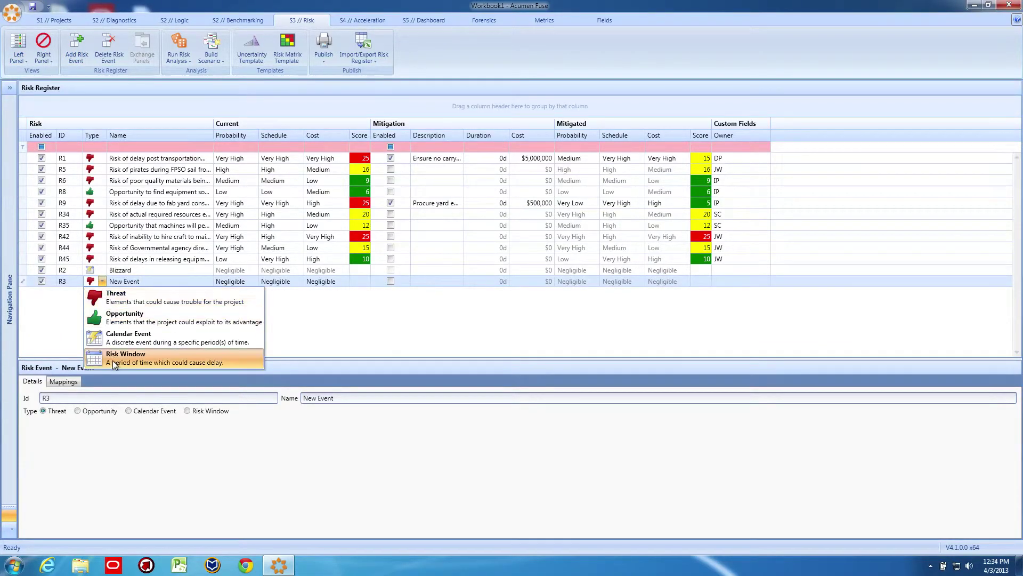
{"action": "left_click", "coordinate": [113, 360]}
{"action": "left_click_drag", "start_coordinate": [334, 399], "coordinate": [296, 399]}
{"action": "type", "text": "Hurricane"}
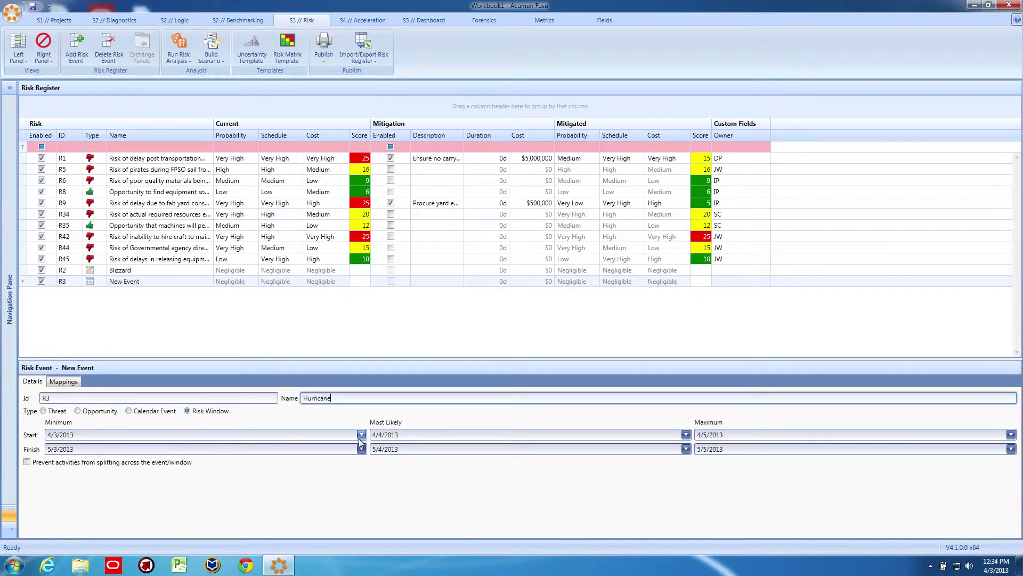
Set Hurricane's Maximum Start to 4/12/2013 and Maximum Finish to 5/13/2013
{"action": "left_click", "coordinate": [1011, 434]}
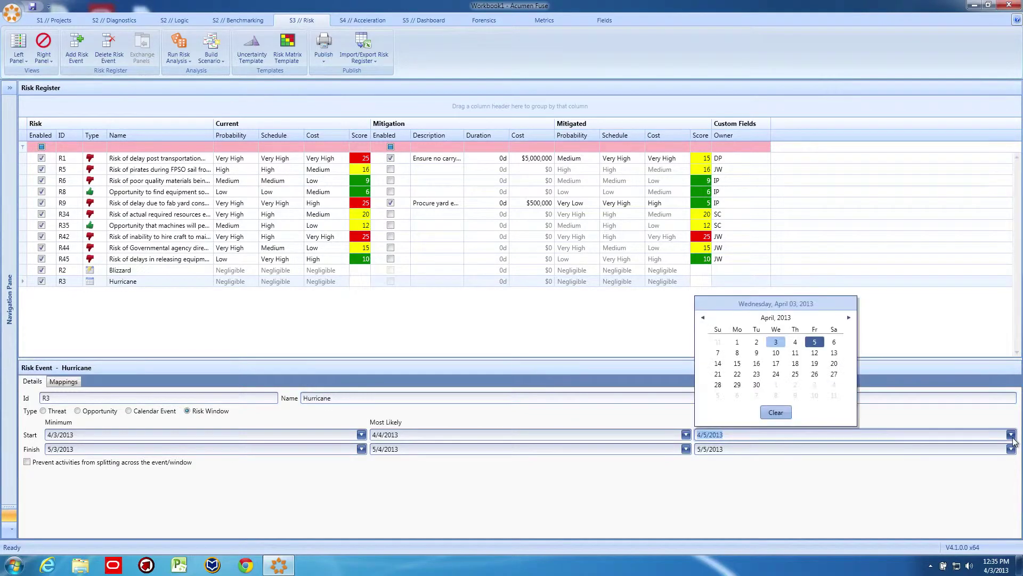
{"action": "left_click", "coordinate": [818, 356]}
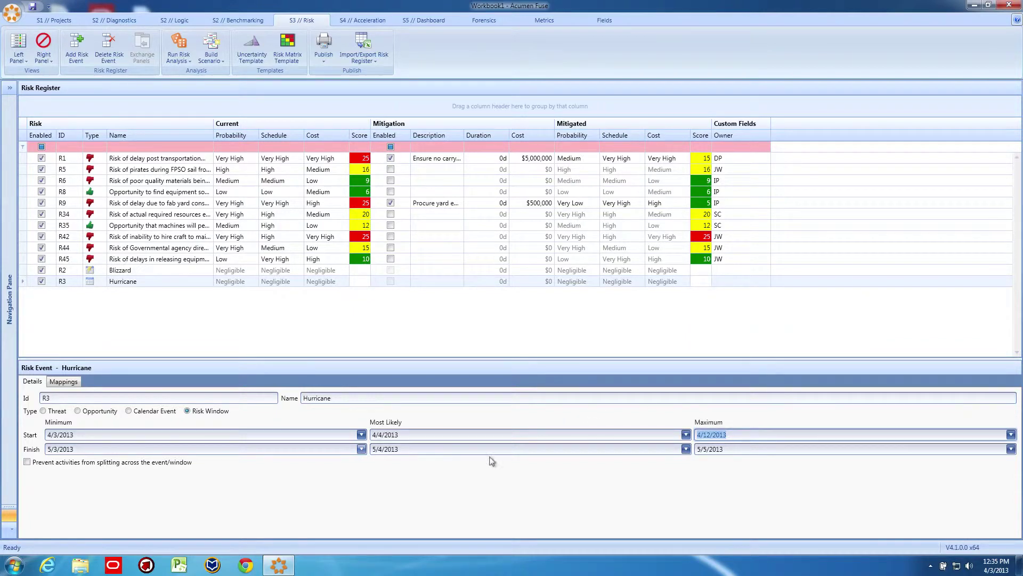
{"action": "left_click", "coordinate": [1011, 450]}
{"action": "left_click", "coordinate": [1012, 450]}
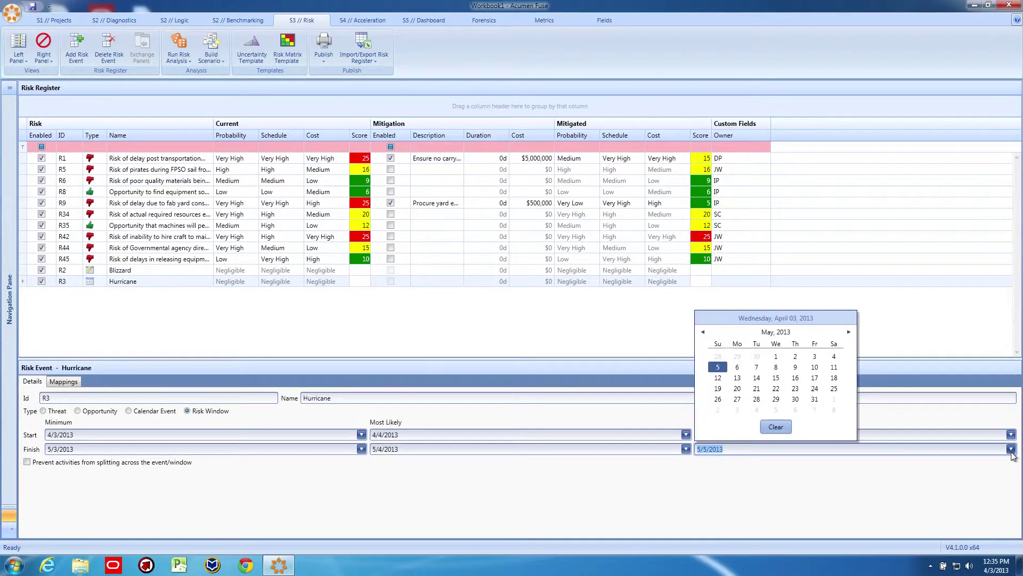
{"action": "left_click", "coordinate": [739, 376]}
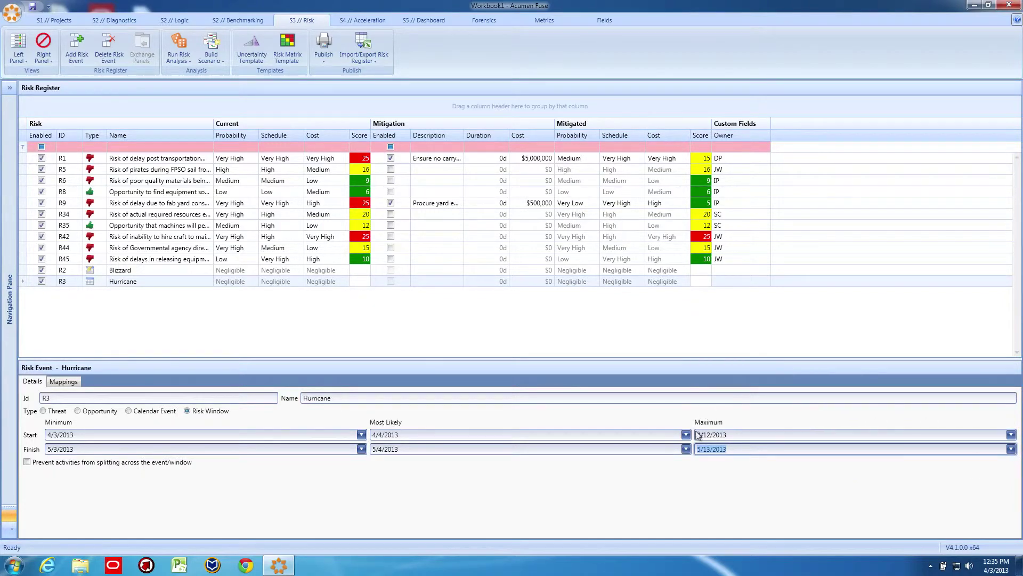
Set the Most Likely Finish to 5/8/2013 and prevent activity splitting
{"action": "left_click", "coordinate": [686, 449]}
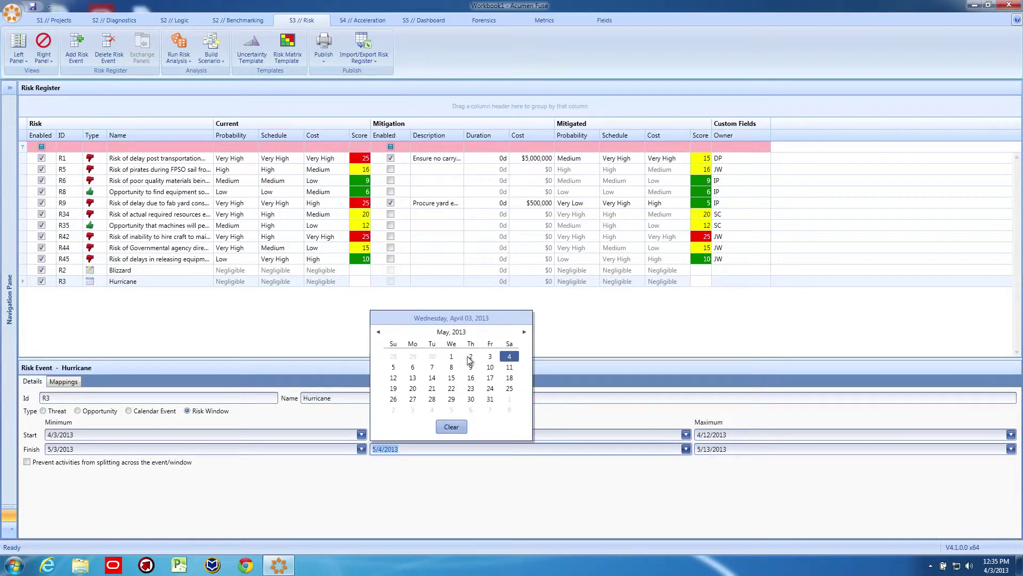
{"action": "left_click", "coordinate": [454, 366]}
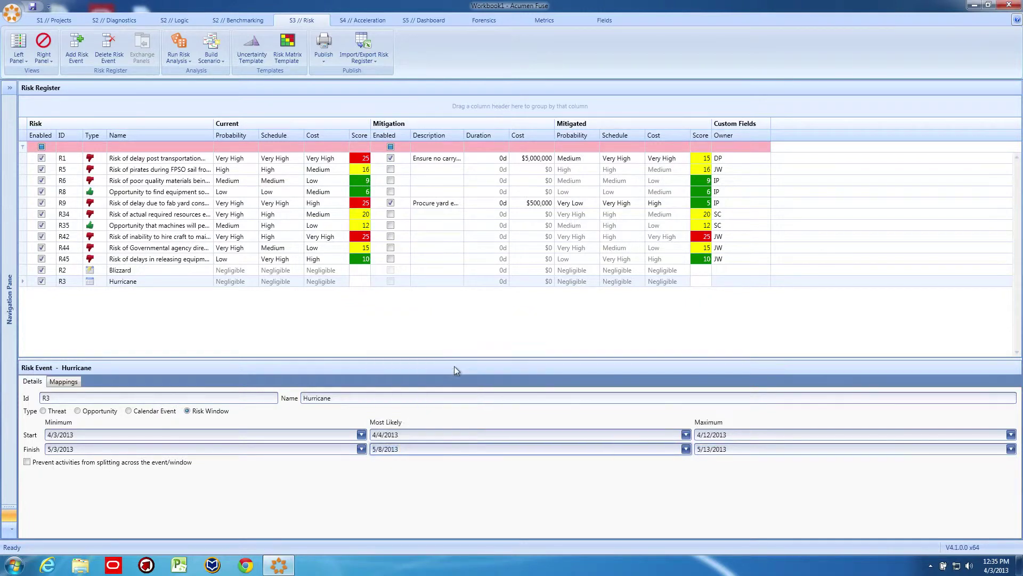
{"action": "left_click", "coordinate": [27, 462]}
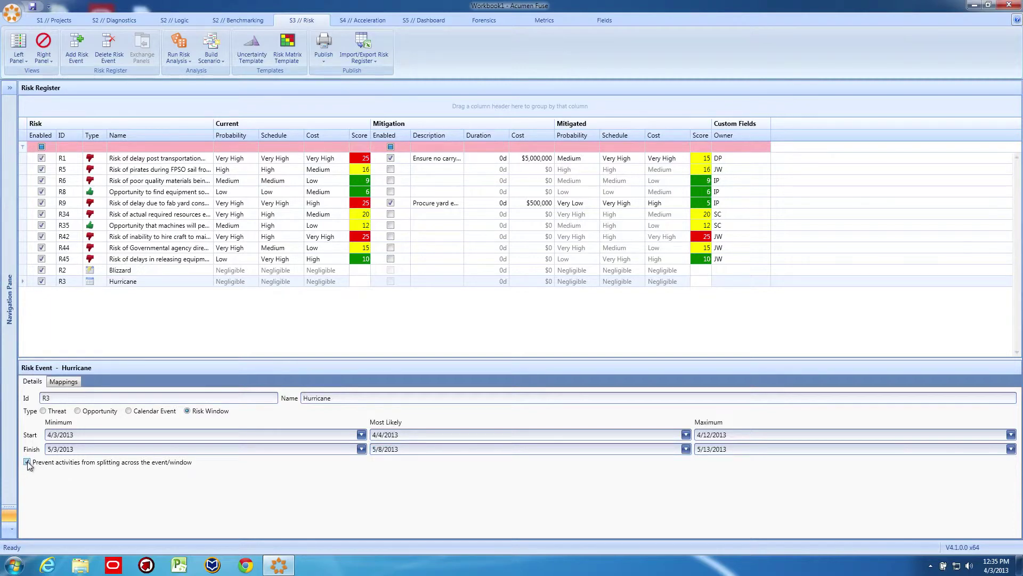
Set the Left Panel to Activities and the Right Panel to Risk Register
{"action": "left_click", "coordinate": [24, 58]}
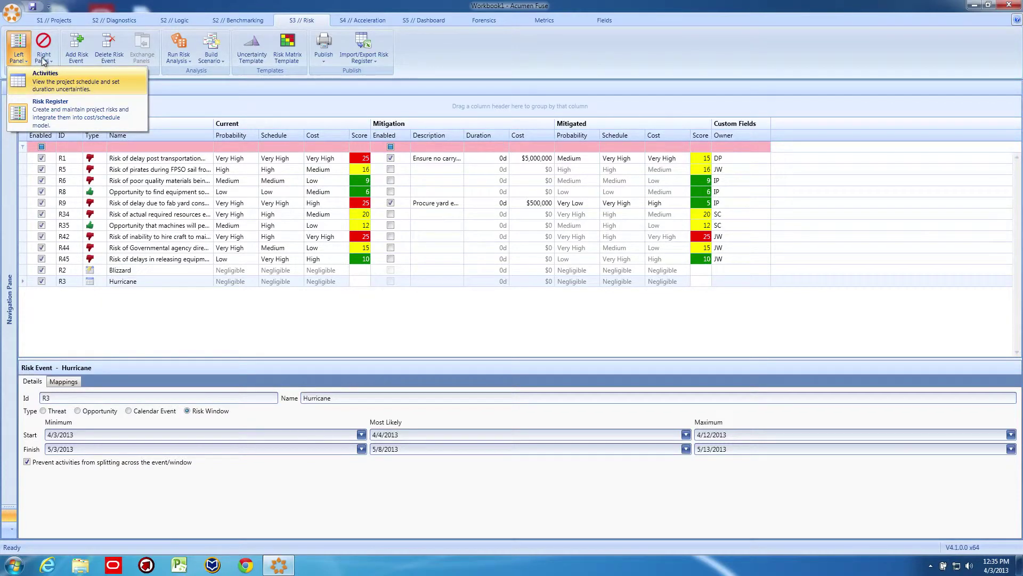
{"action": "left_click", "coordinate": [64, 81]}
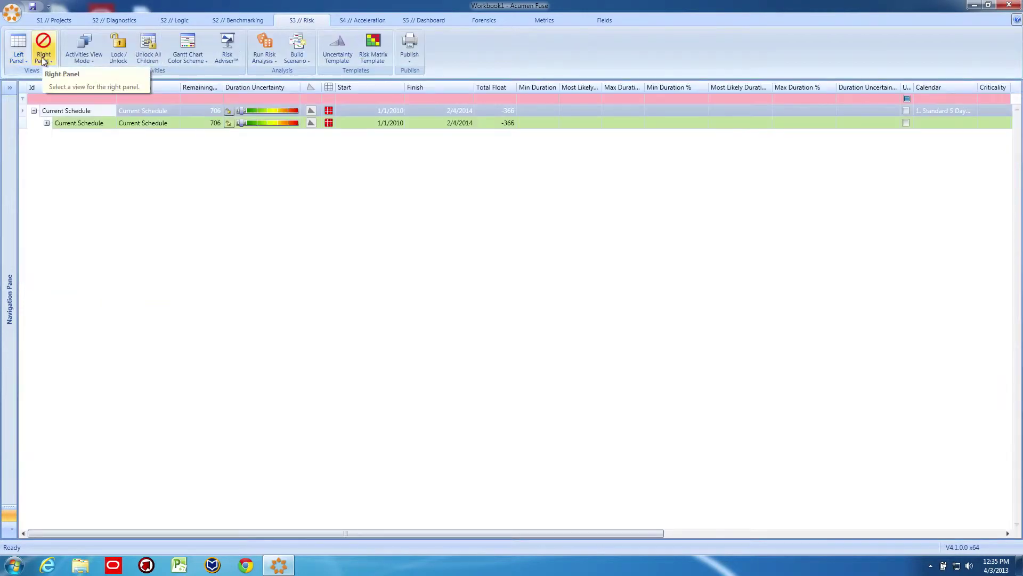
{"action": "left_click", "coordinate": [44, 57]}
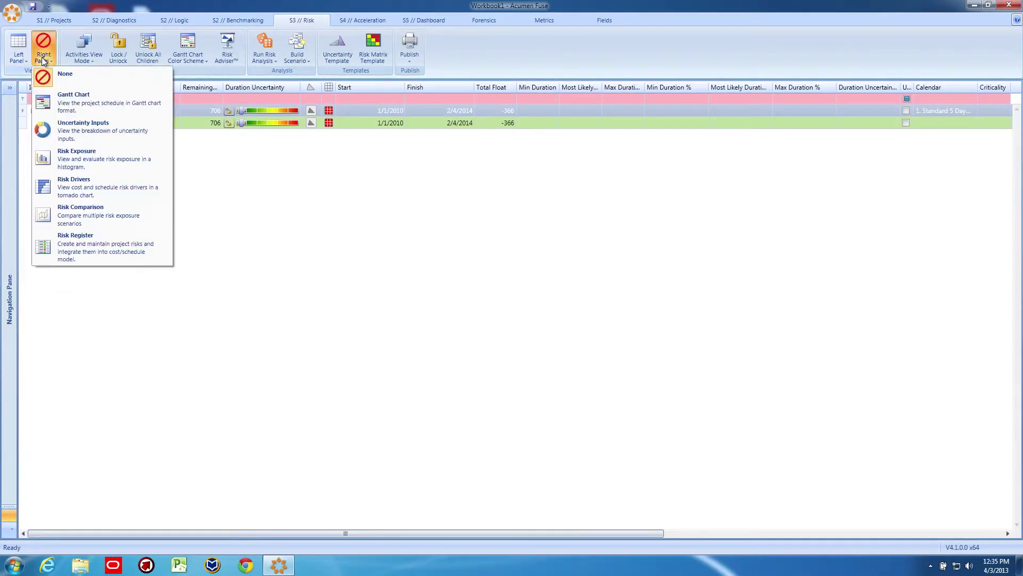
{"action": "left_click", "coordinate": [68, 249]}
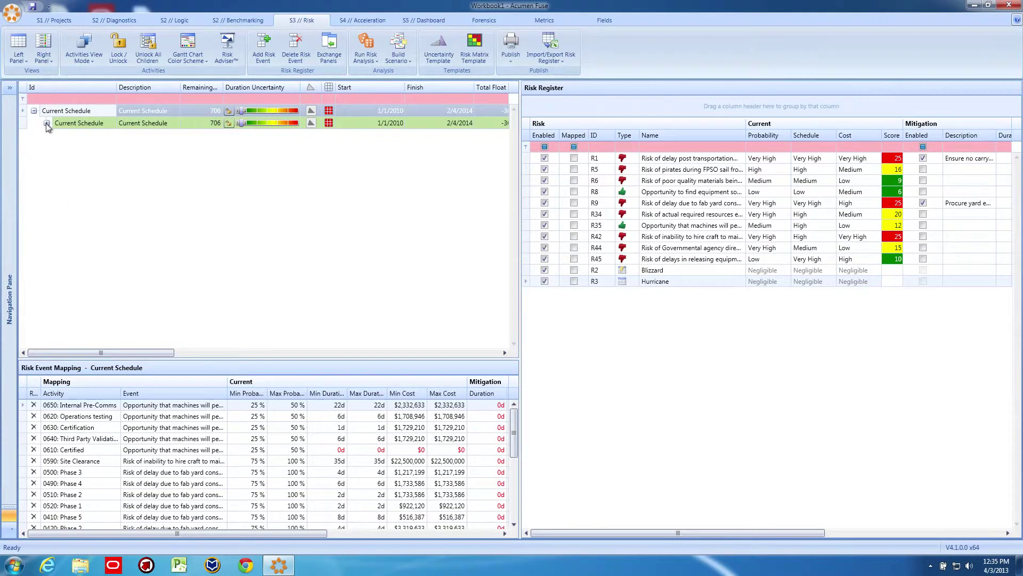
Expand Current Schedule and Detailed Design, then map Hurricane to Topside
{"action": "left_click", "coordinate": [47, 123]}
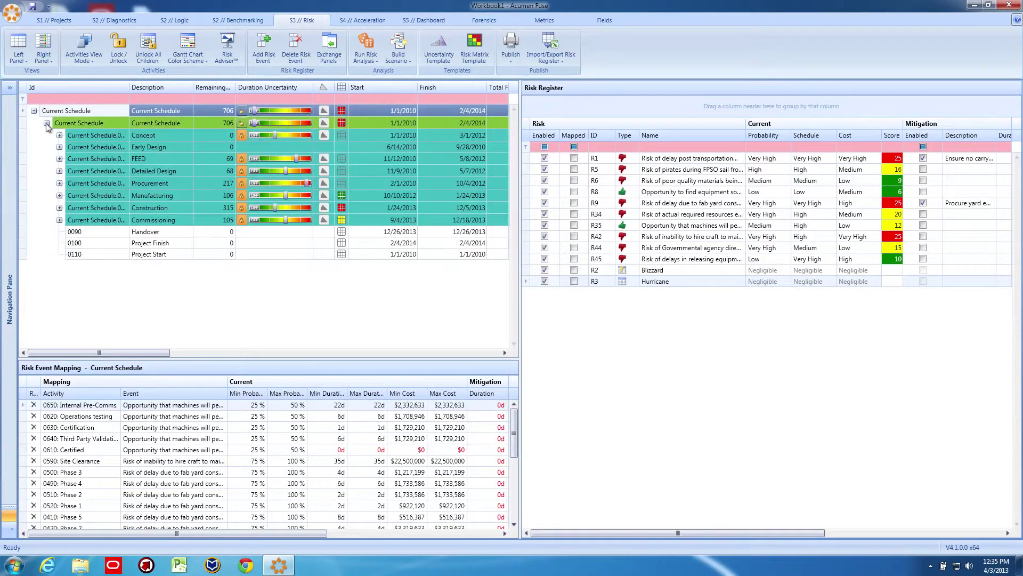
{"action": "left_click", "coordinate": [59, 171]}
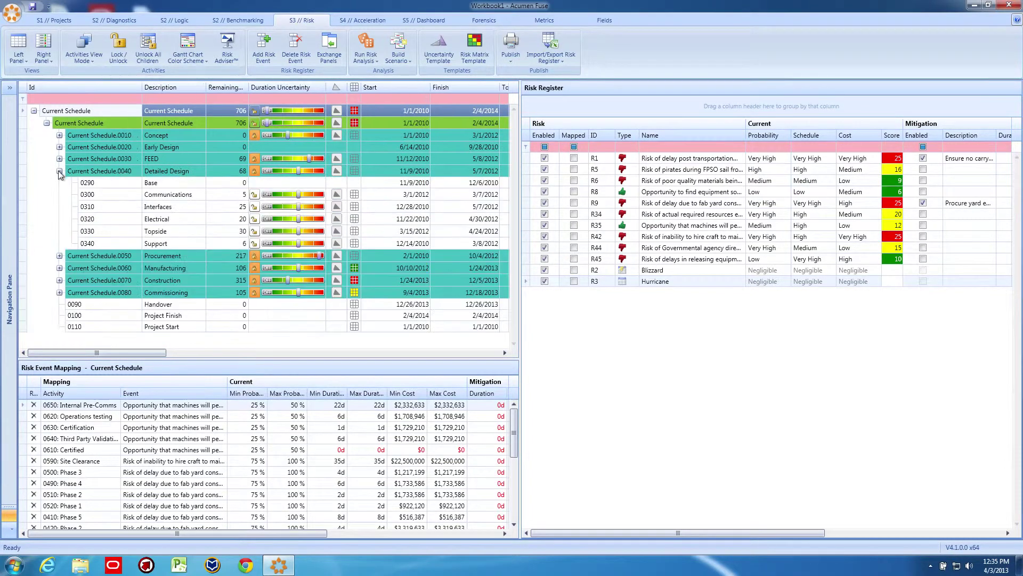
{"action": "left_click", "coordinate": [99, 234]}
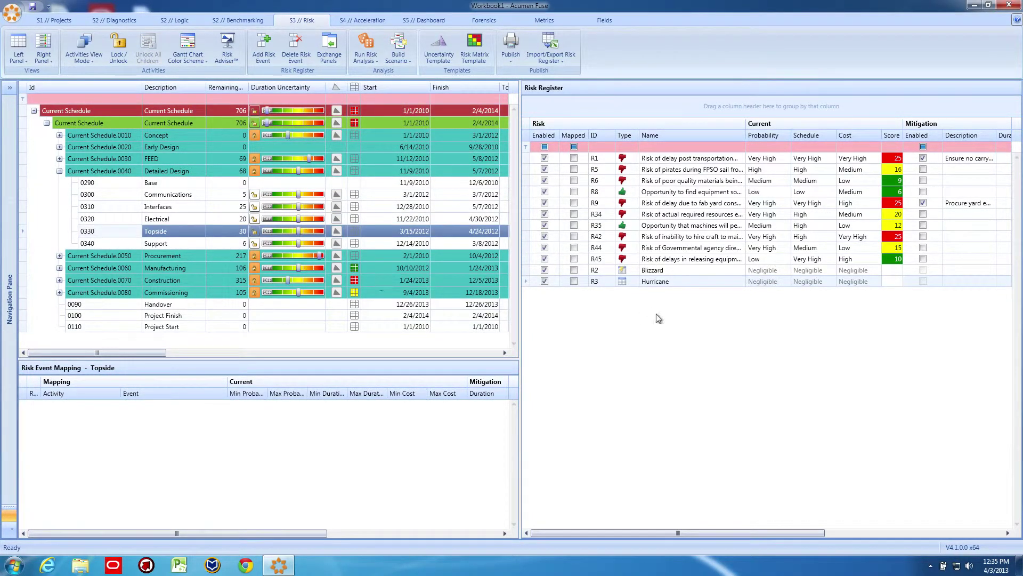
{"action": "left_click", "coordinate": [574, 281]}
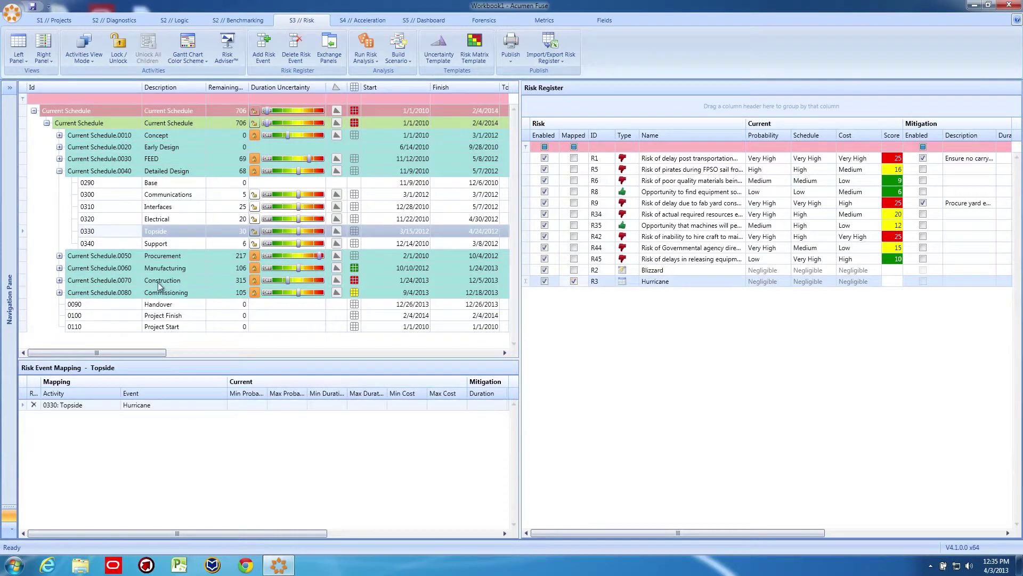
Map Hurricane to the Construction phase and run the risk analysis
{"action": "left_click", "coordinate": [127, 283]}
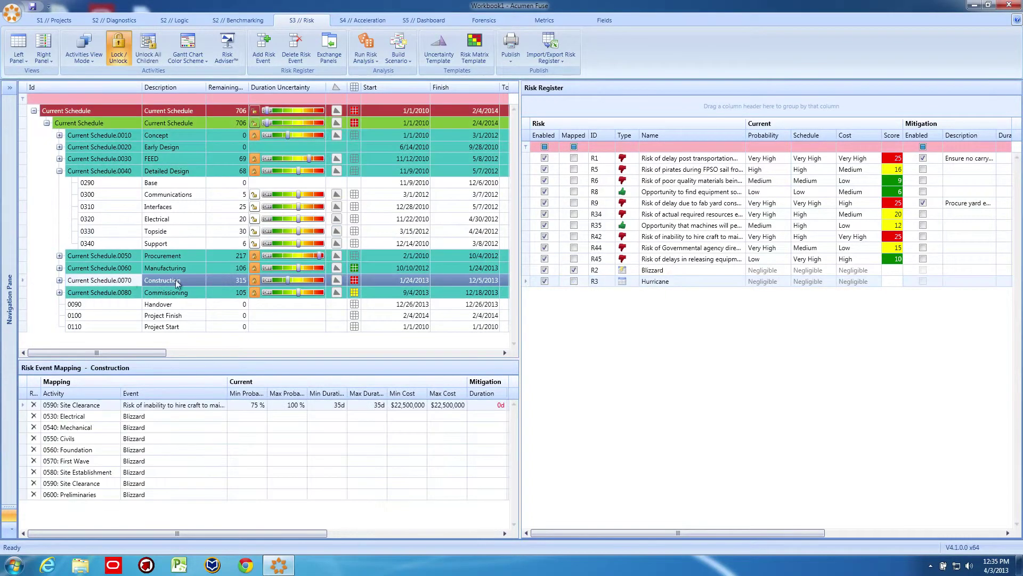
{"action": "left_click", "coordinate": [574, 281]}
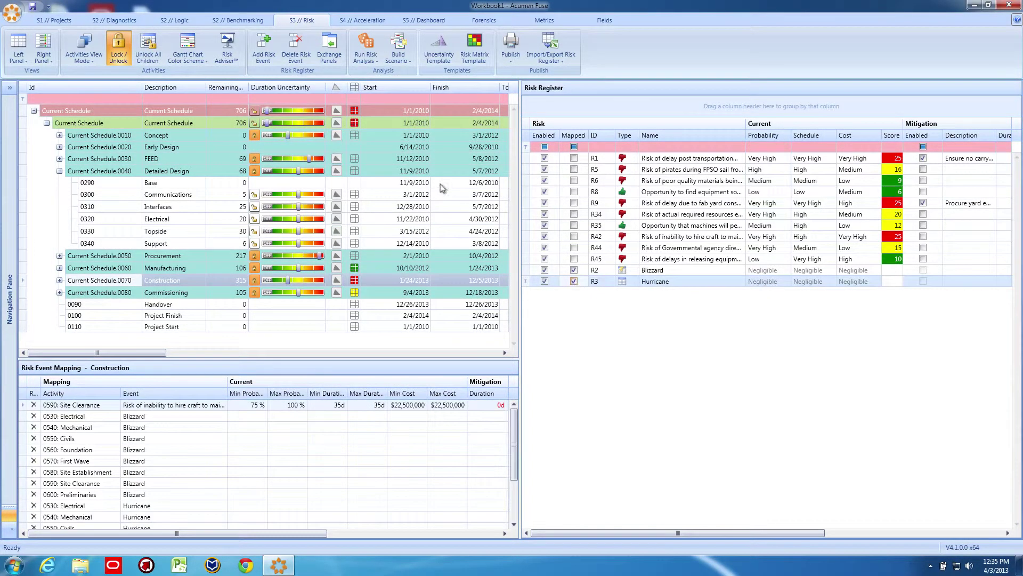
{"action": "left_click", "coordinate": [370, 42]}
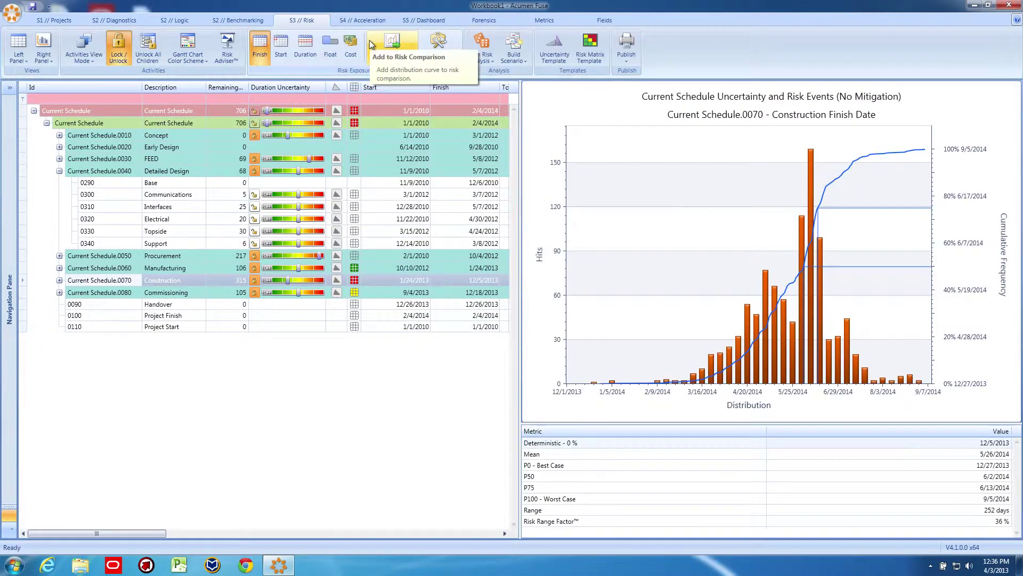
Read values off the cumulative curve of the Construction finish-date histogram
{"action": "mouse_move", "coordinate": [879, 152]}
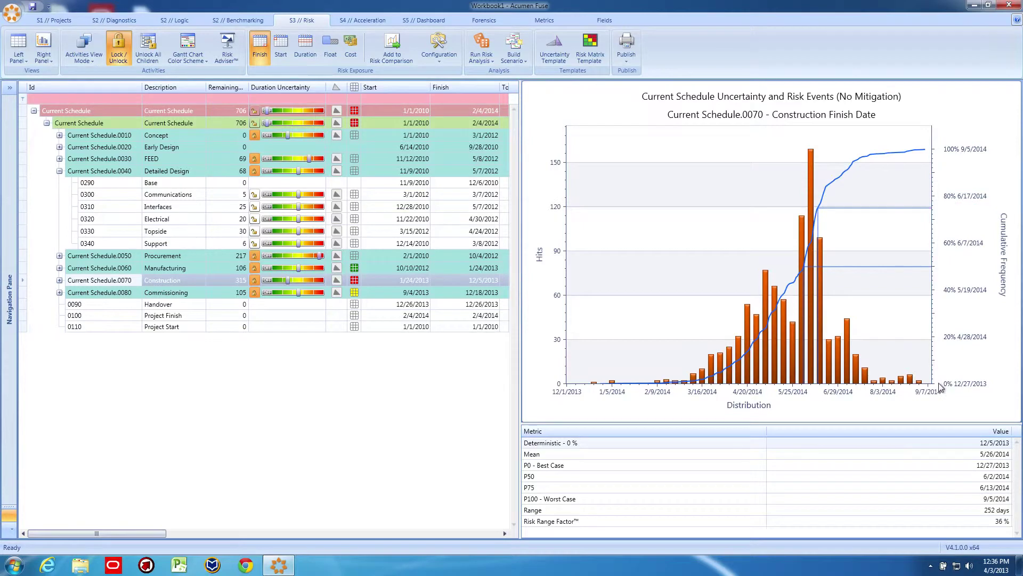